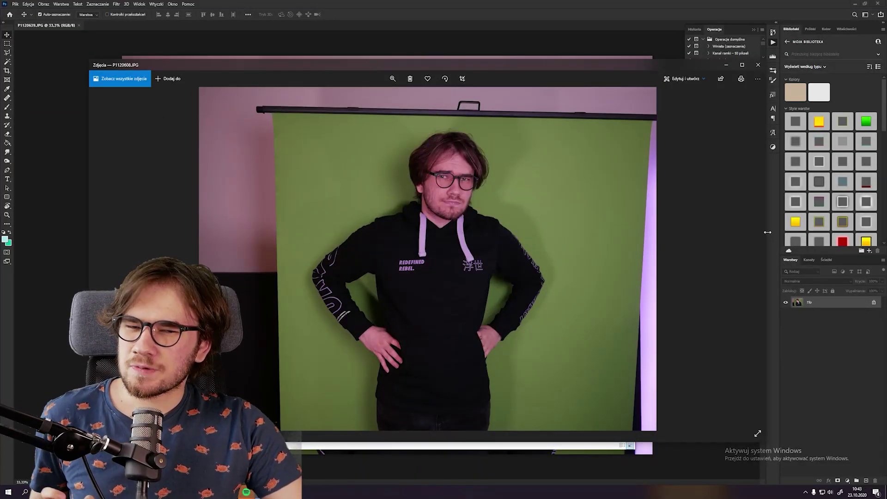
Page through three more green-screen poses until P1120613.JPG with the surprised man is shown.
key(Right)
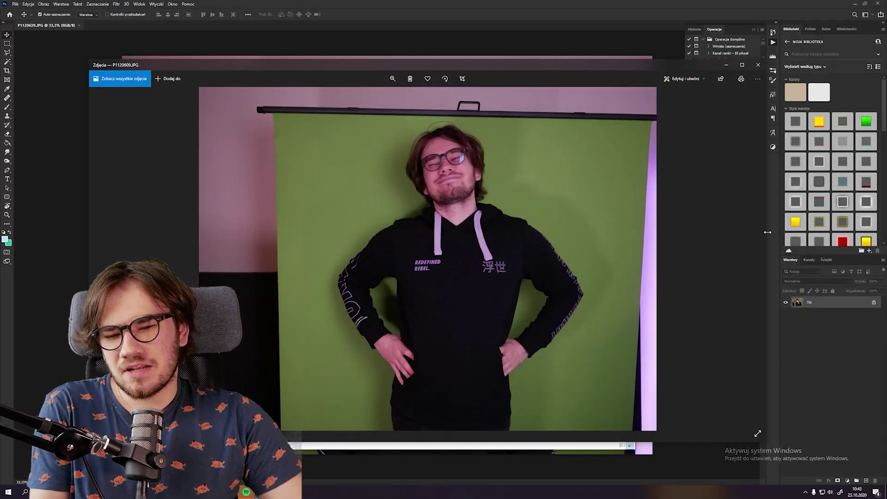
key(Right)
key(Right)
key(Right)
key(Right)
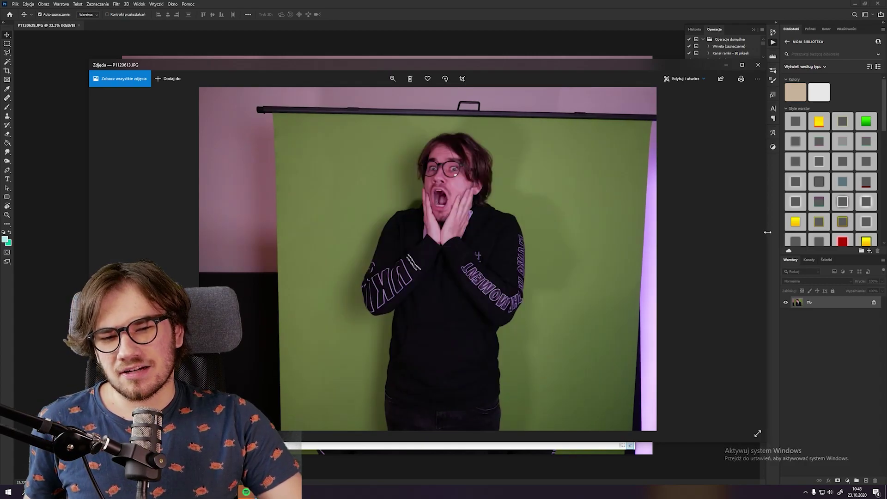
key(Right)
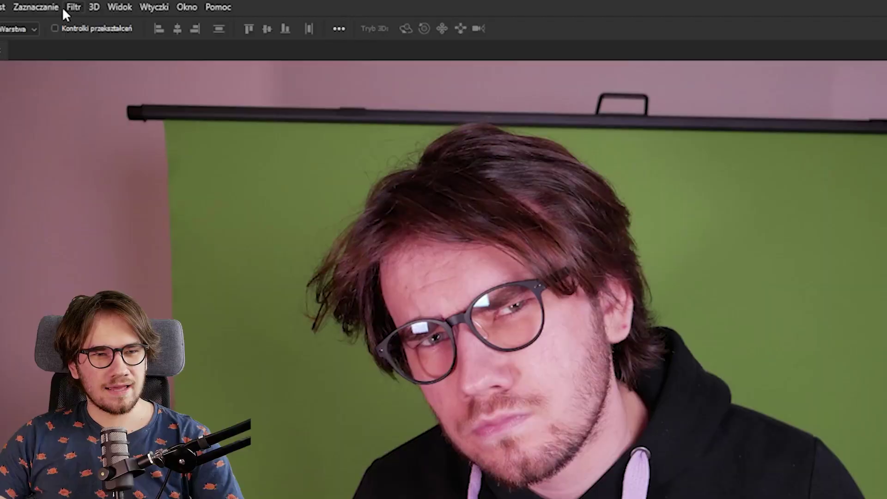
Launch Neural Filters, turn on the beta Smart Portrait filter, and enable Szczęście.
click(70, 7)
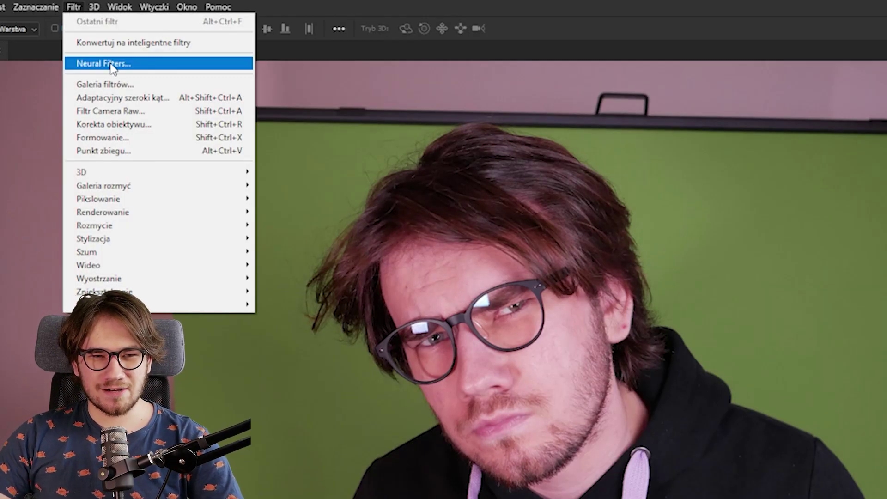
click(111, 64)
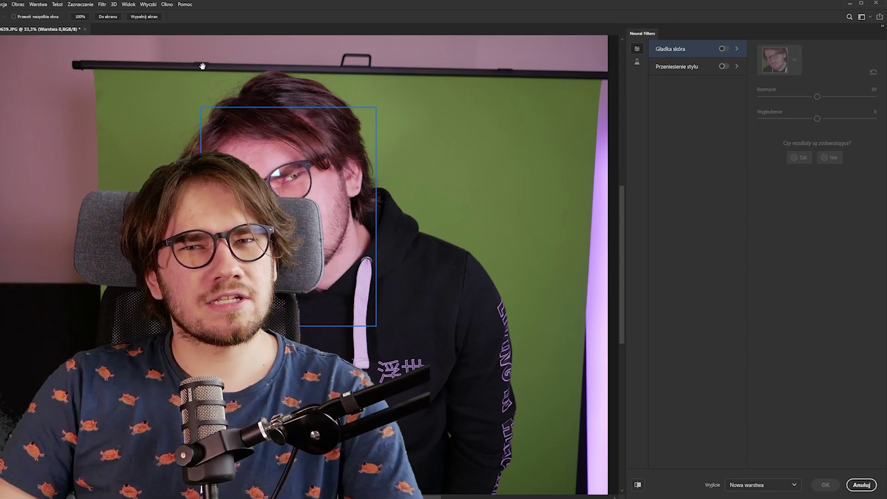
click(637, 61)
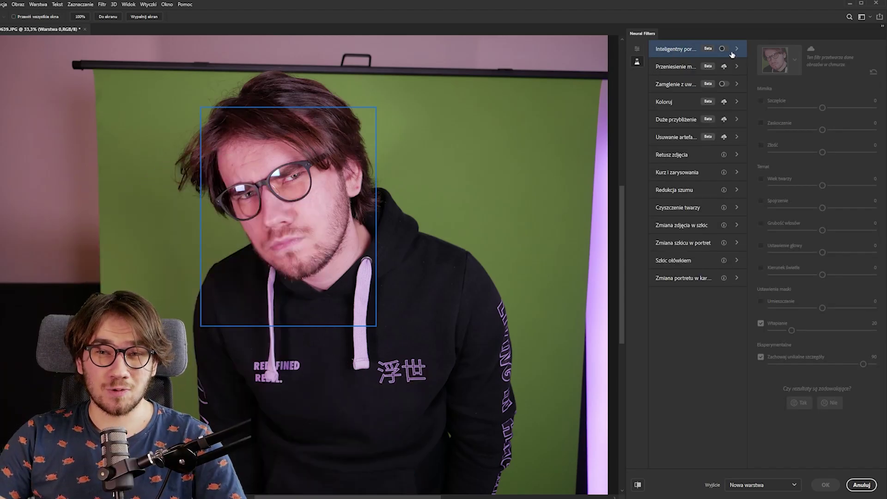
click(723, 49)
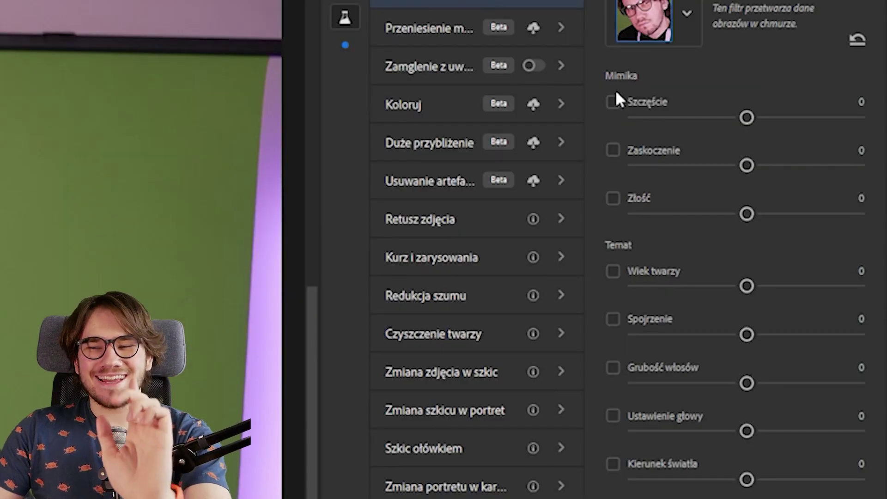
click(613, 102)
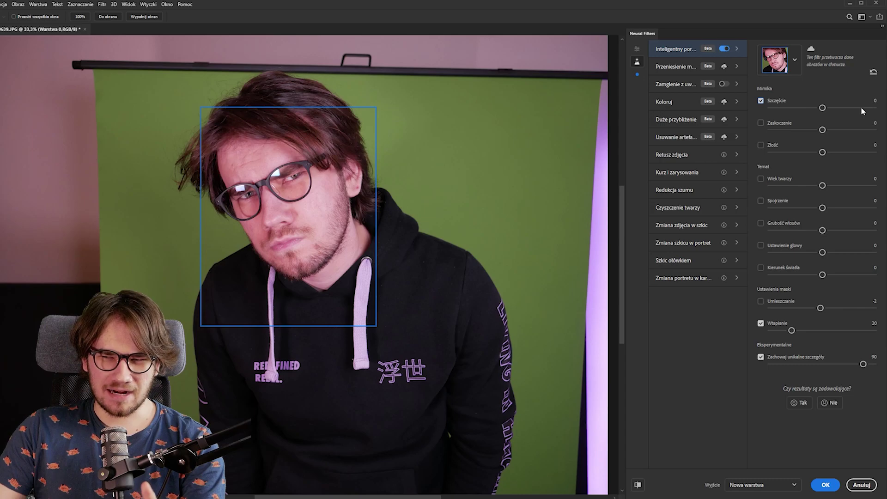
Try smiling and negative Szczęście values, settle on 34, and enable Zaskoczenie.
drag(823, 108, 856, 109)
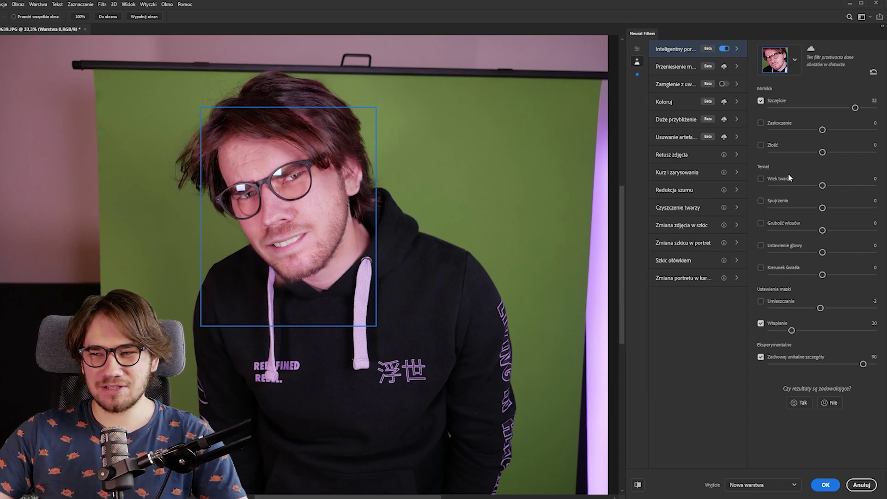
drag(854, 109, 848, 108)
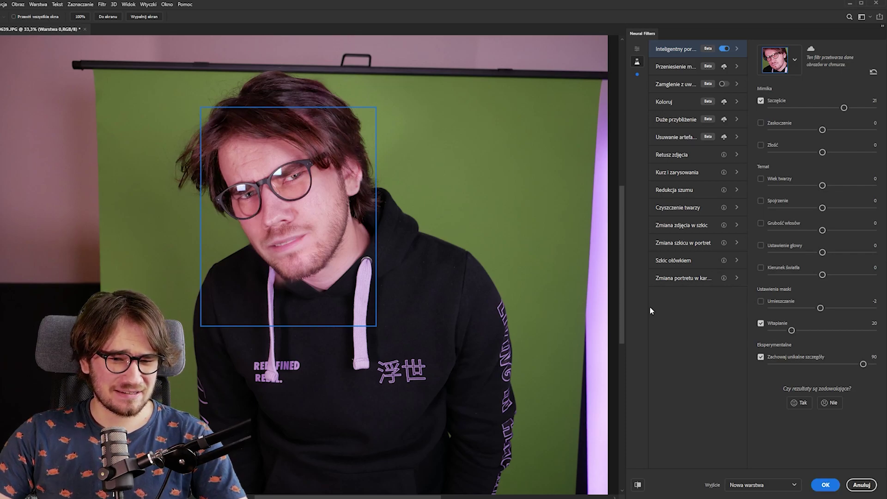
right_click(283, 254)
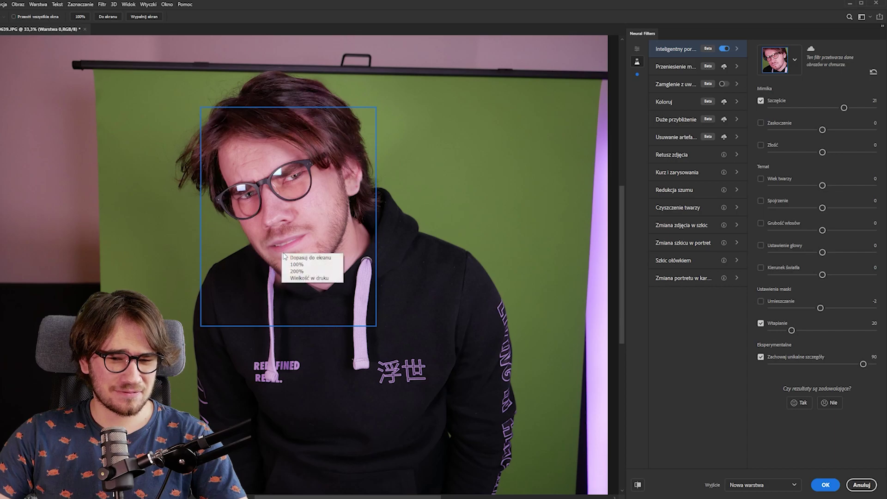
click(662, 336)
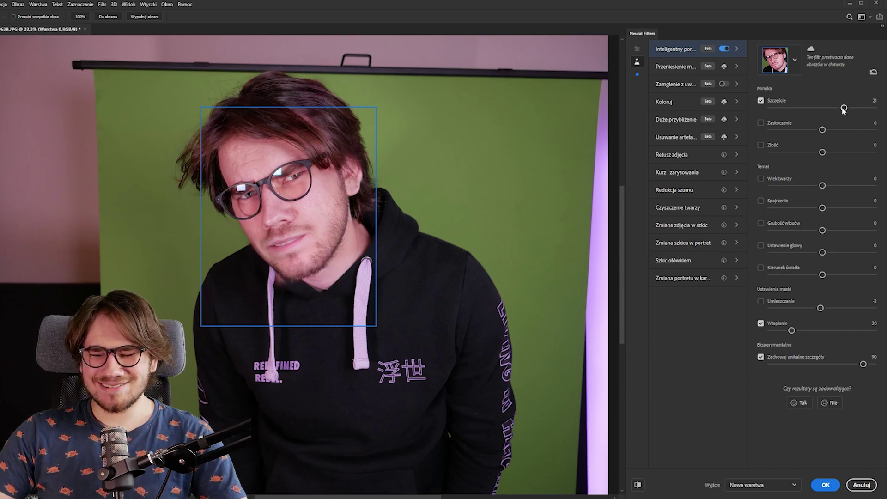
drag(844, 109, 786, 110)
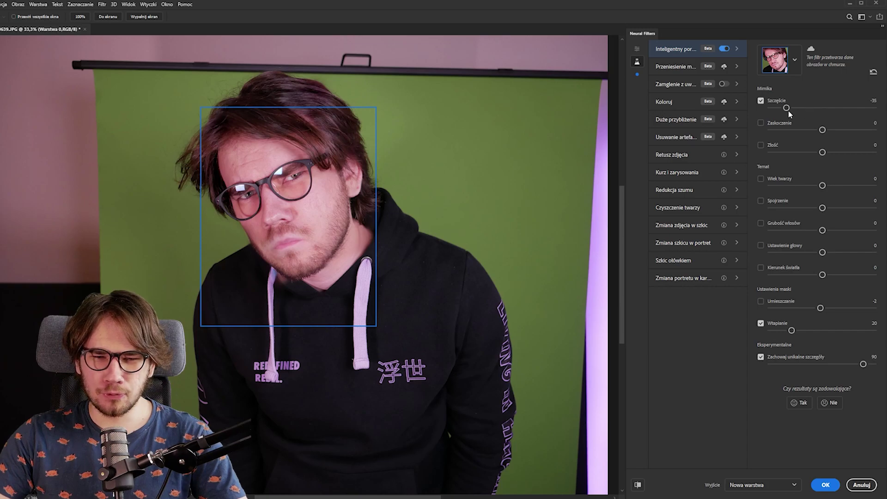
click(859, 107)
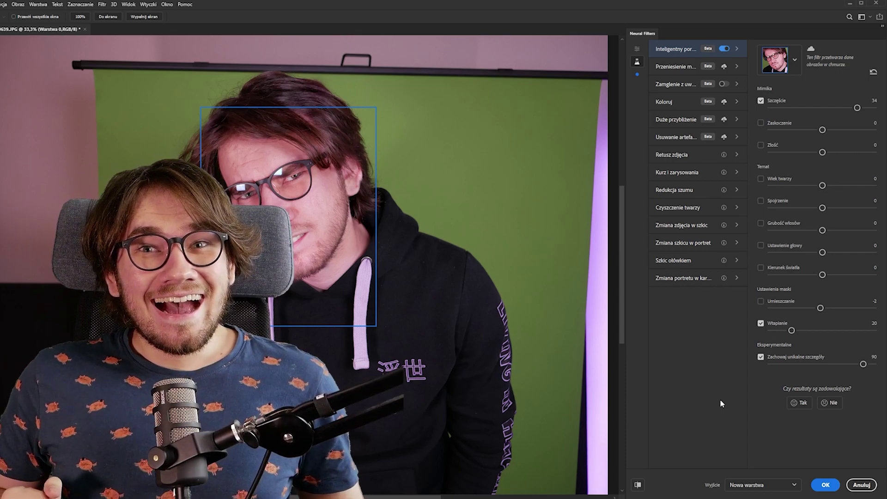
click(823, 131)
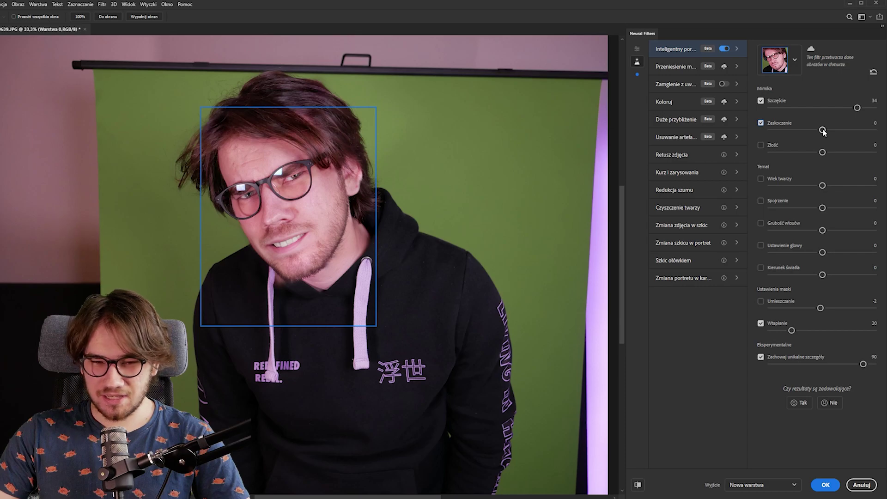
Raise Zaskoczenie to 50, set Złość to -39, and enable Wiek twarzy.
drag(824, 131, 850, 130)
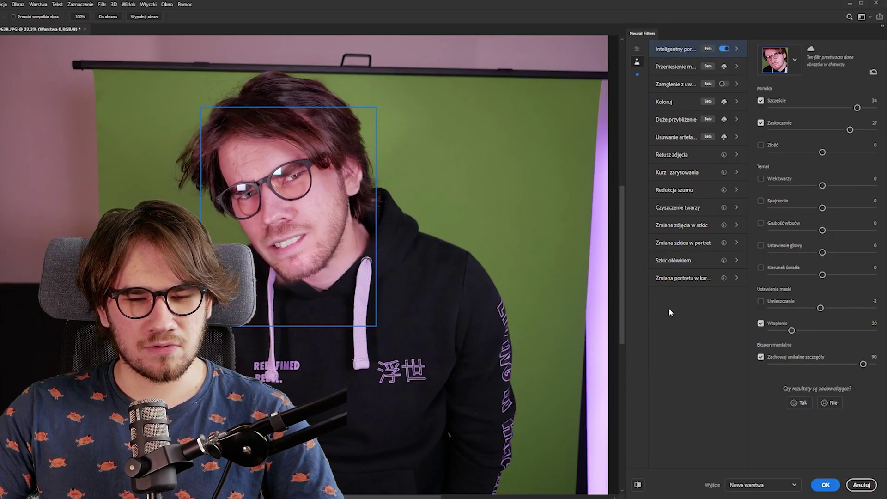
drag(851, 130, 874, 130)
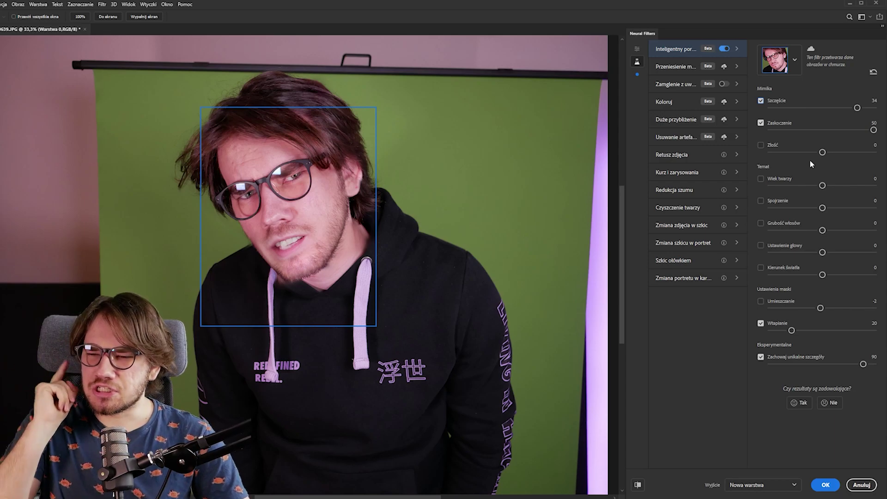
click(761, 145)
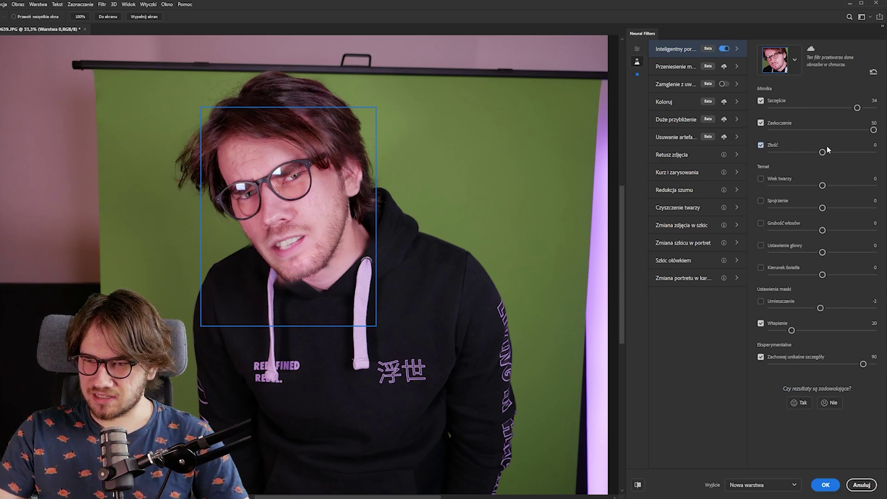
click(853, 153)
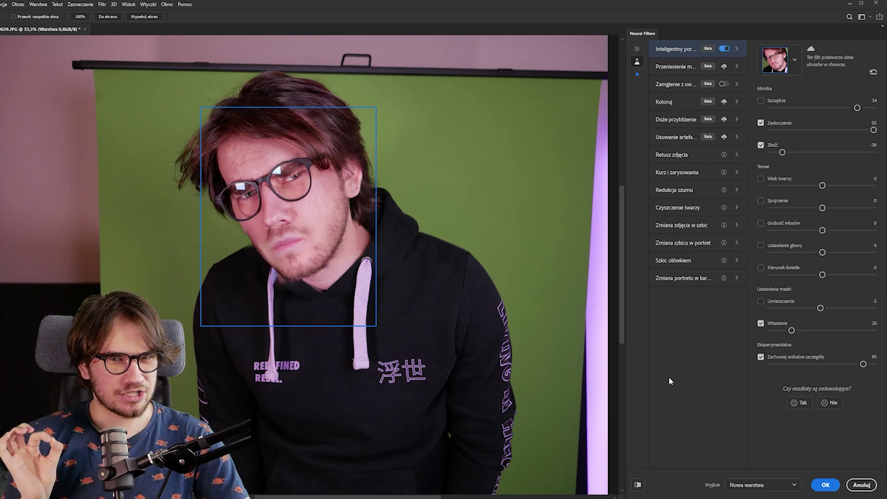
click(805, 180)
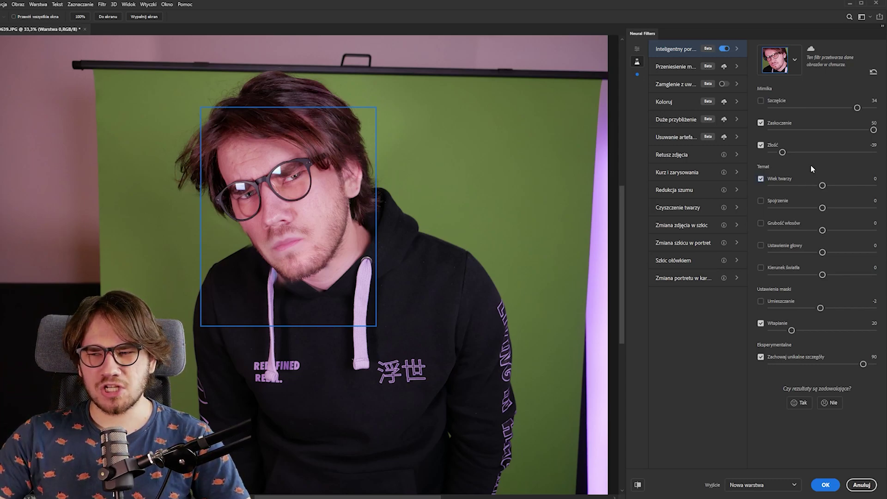
Compare face ages from youngest to 35, settle Wiek twarzy at -20, and set gaze to -36.
click(792, 185)
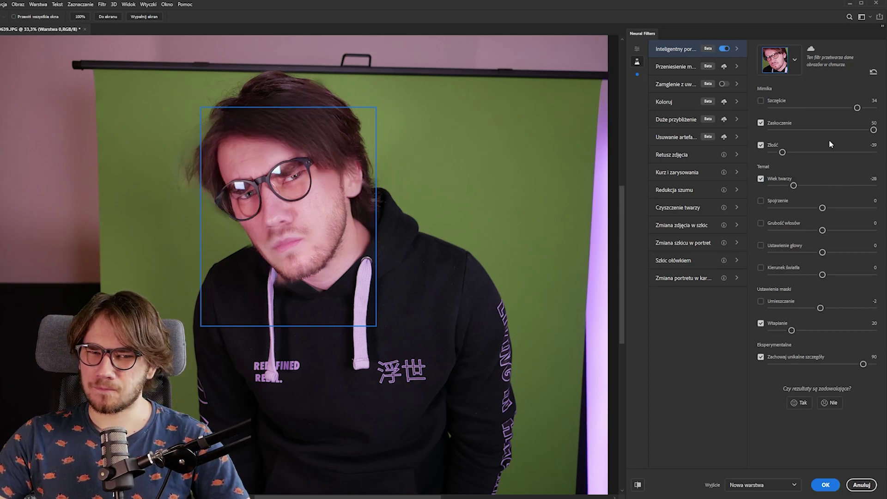
click(761, 178)
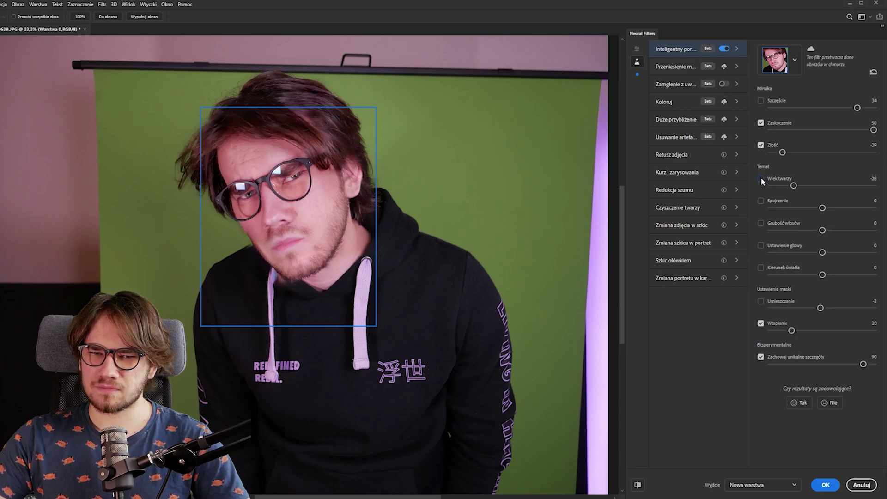
click(761, 179)
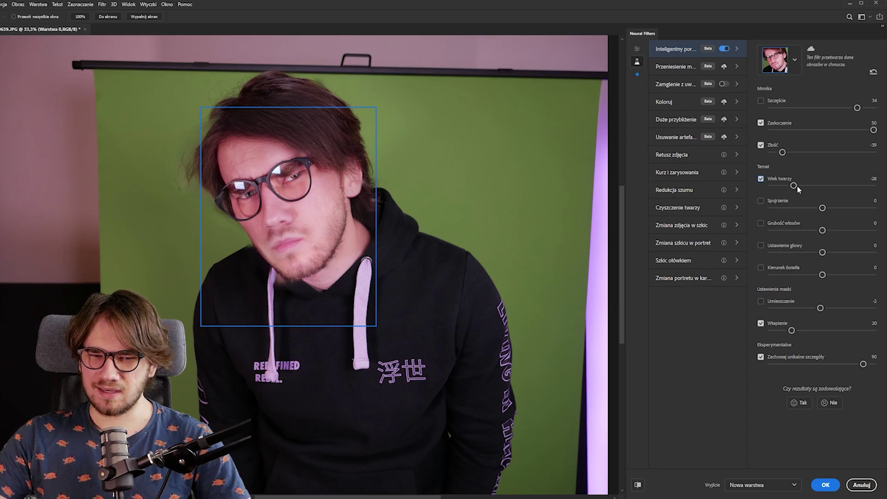
drag(794, 185, 753, 187)
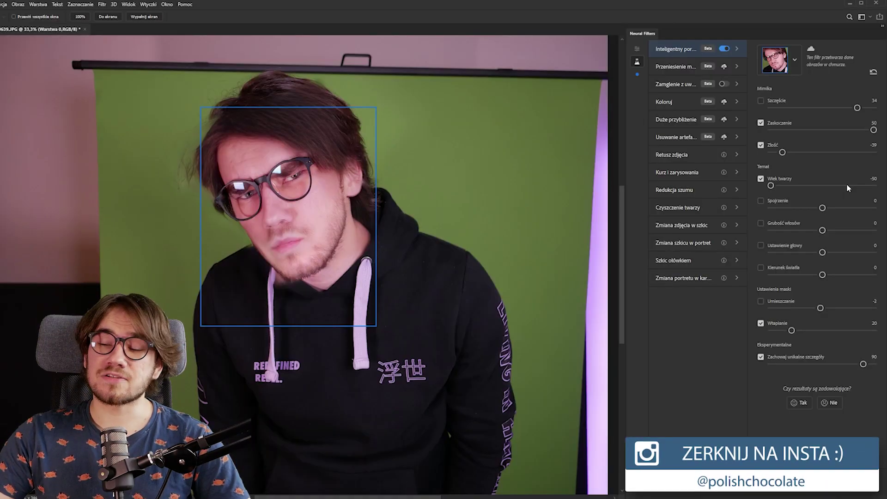
click(840, 186)
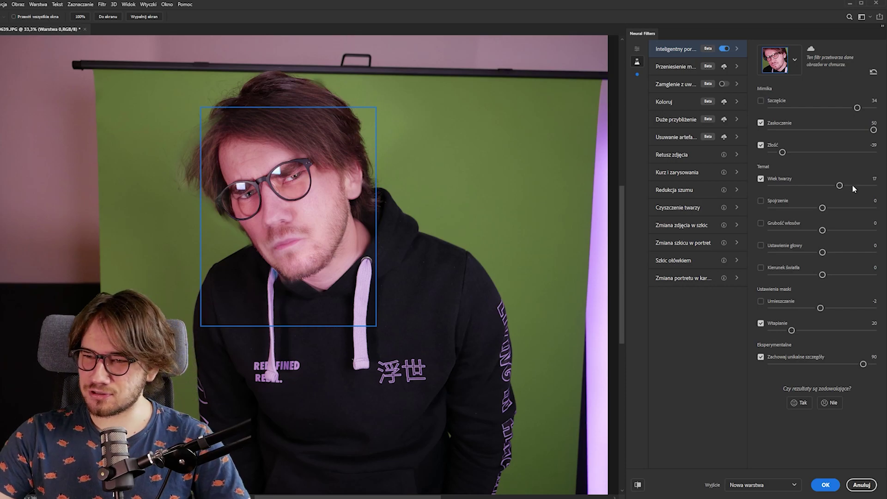
click(858, 186)
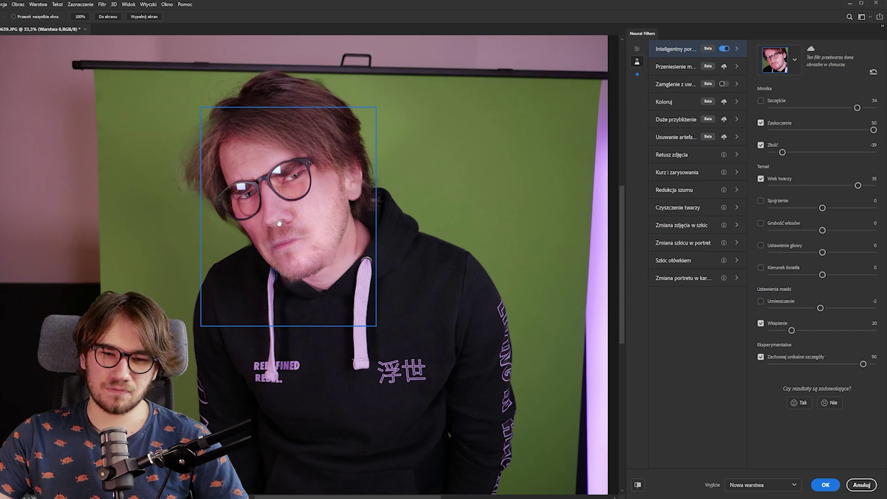
mouse_move(859, 184)
mouse_down()
mouse_move(884, 191)
mouse_move(802, 185)
mouse_up()
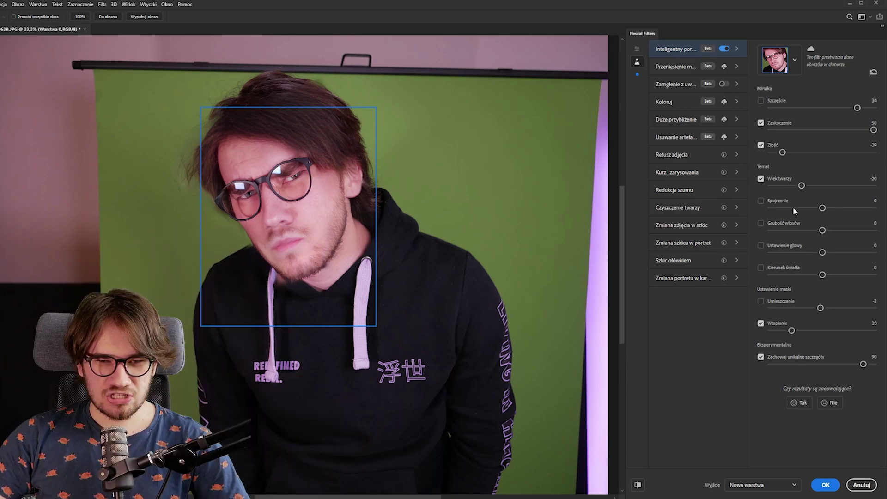
click(785, 208)
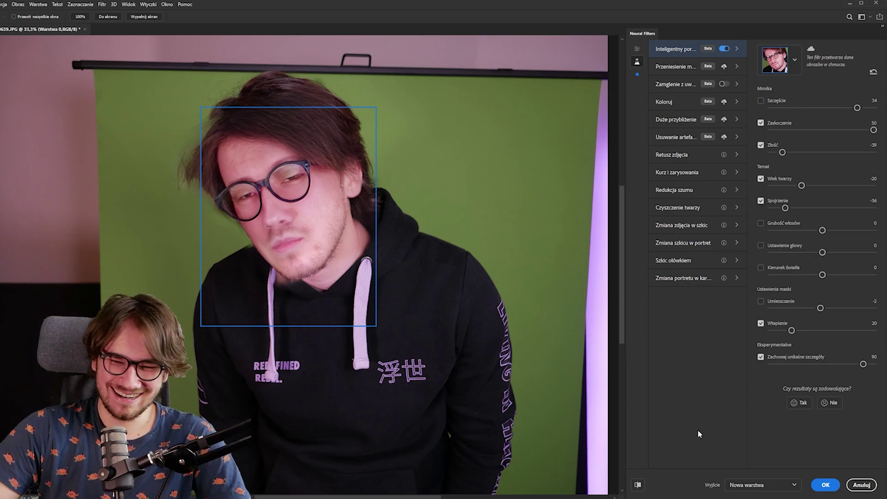
Try Spojrzenie values from -50 to 40, settle at -20, and enable Grubość włosów.
click(768, 209)
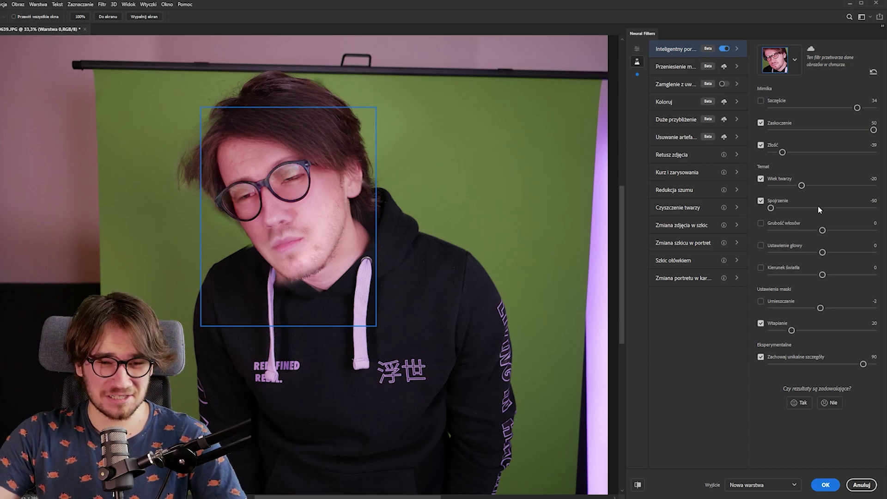
click(844, 208)
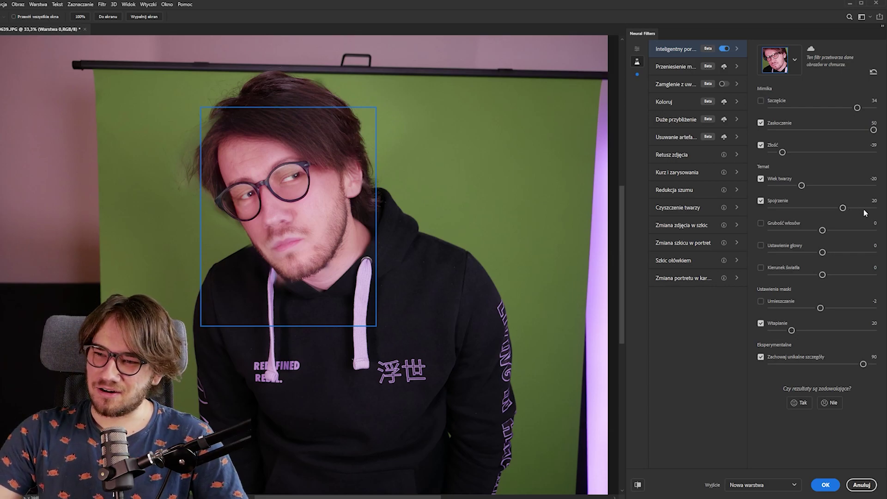
click(864, 209)
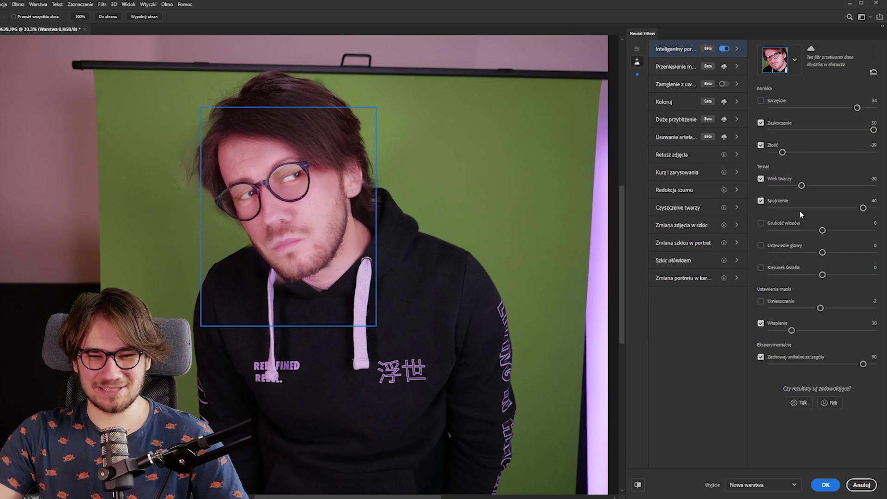
click(782, 208)
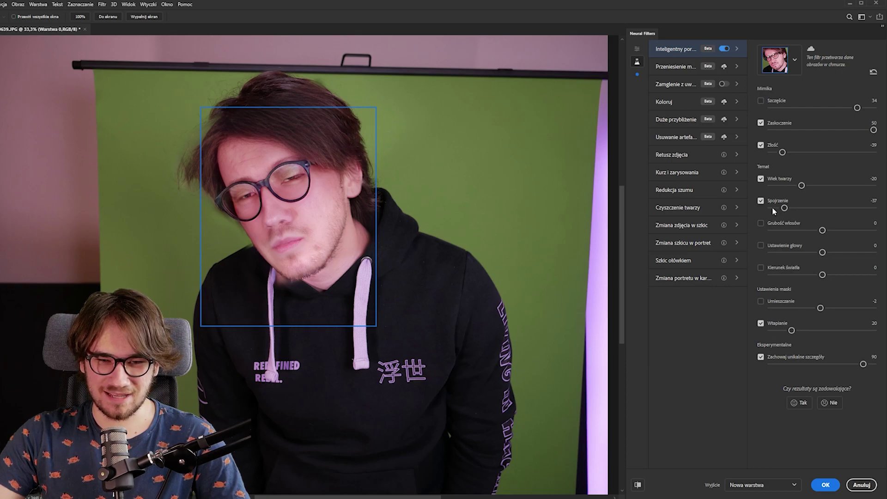
click(778, 209)
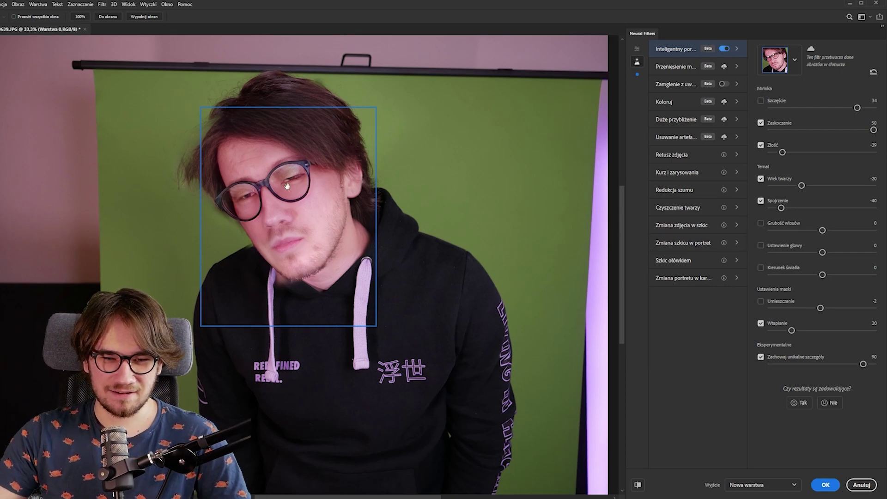
drag(787, 208, 791, 210)
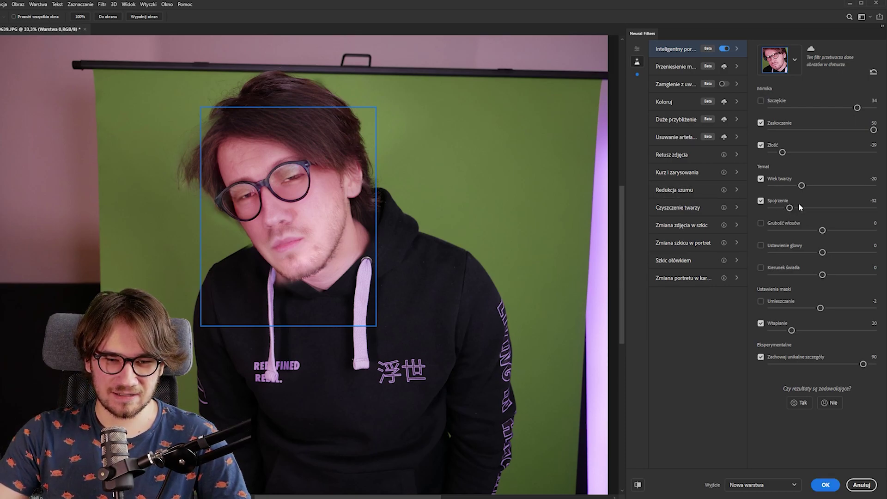
click(801, 208)
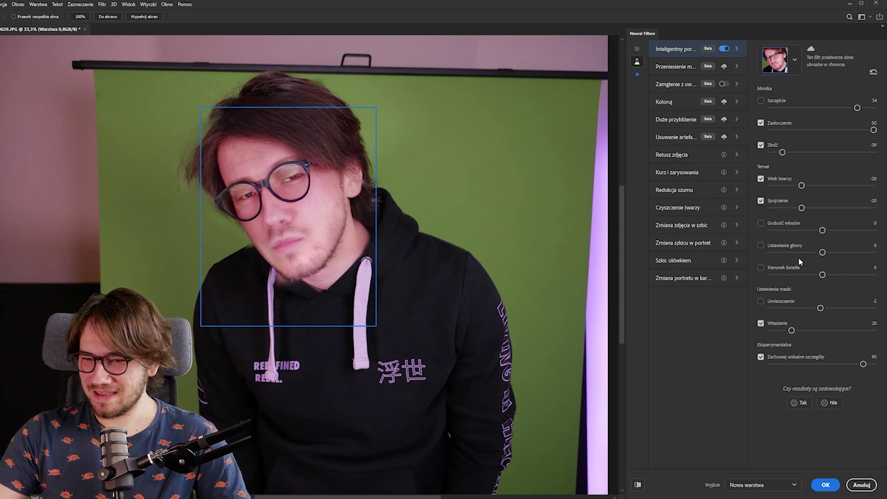
click(760, 223)
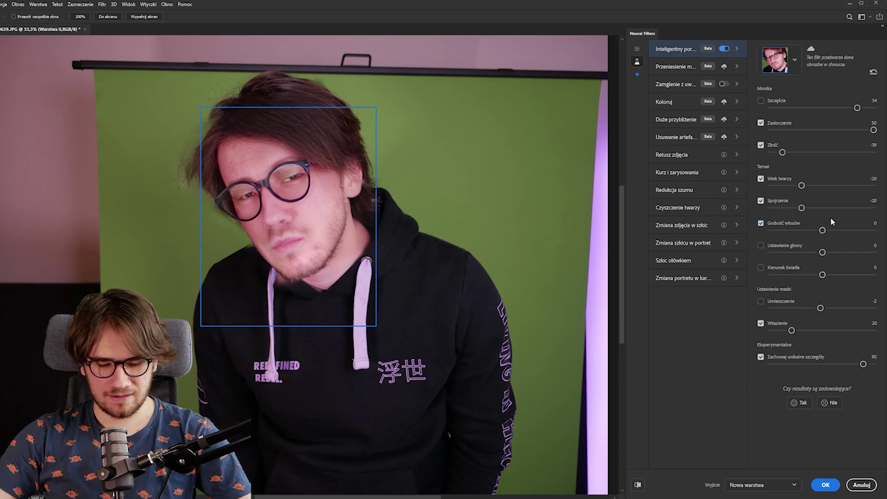
Try hair thickness 28, 45 and -47, set it to 37, and enable Ustawienie głowy.
click(853, 230)
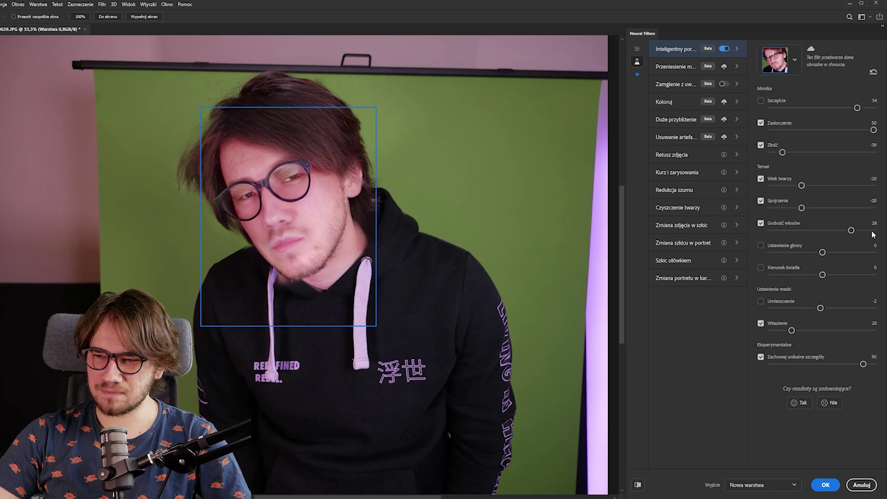
click(872, 230)
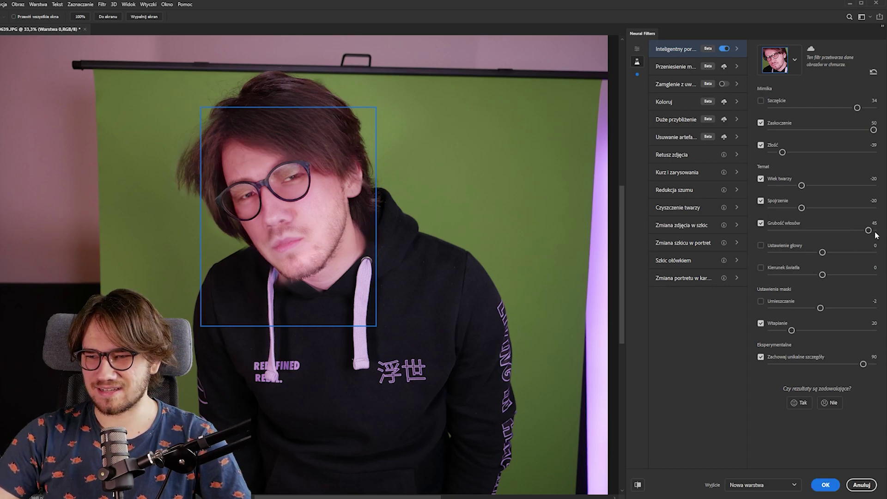
click(773, 231)
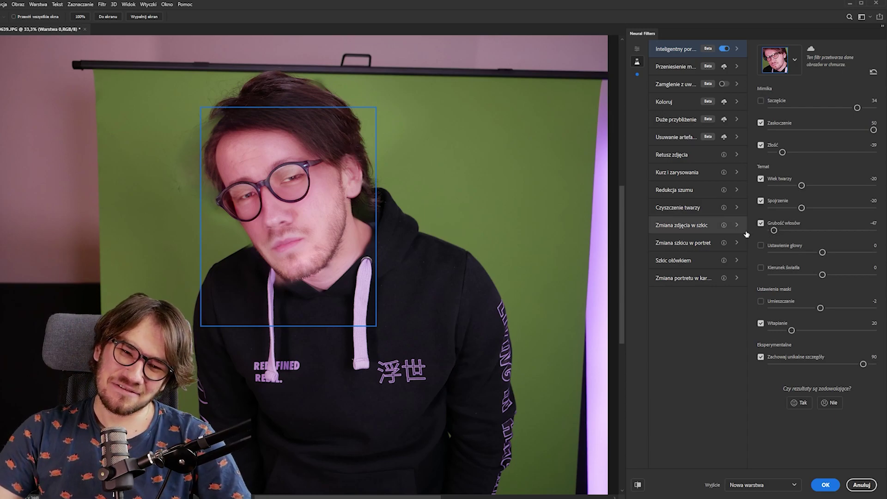
click(862, 230)
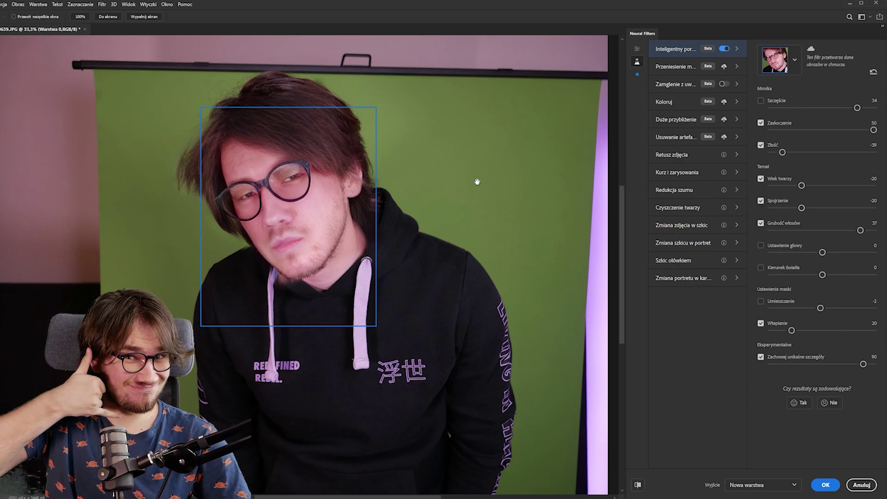
click(761, 246)
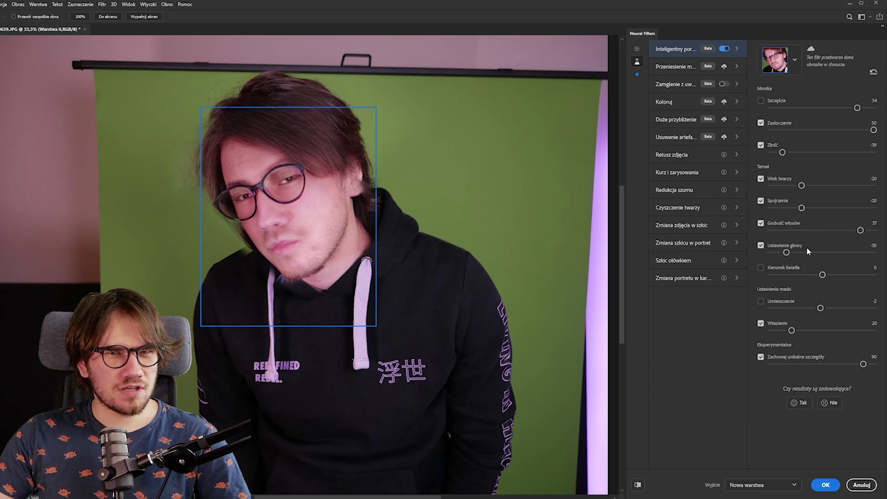
Set Ustawienie głowy to 25 then 43, and enable Kierunek światła.
click(848, 252)
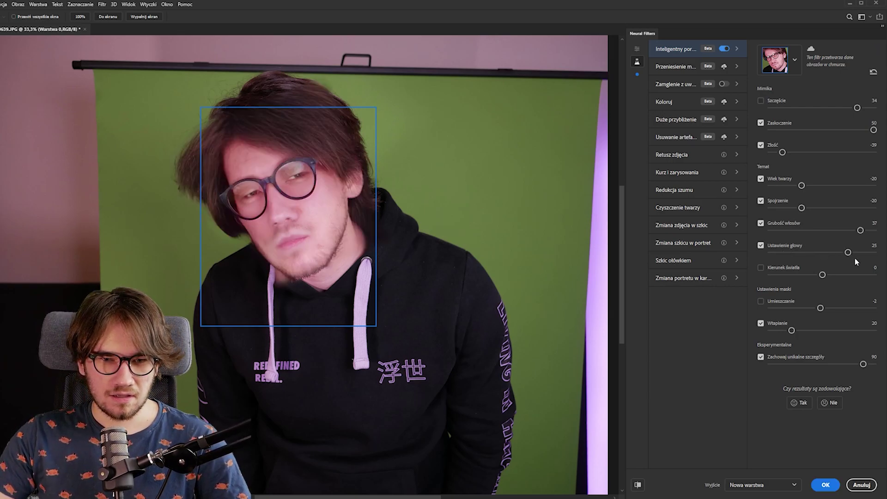
click(869, 252)
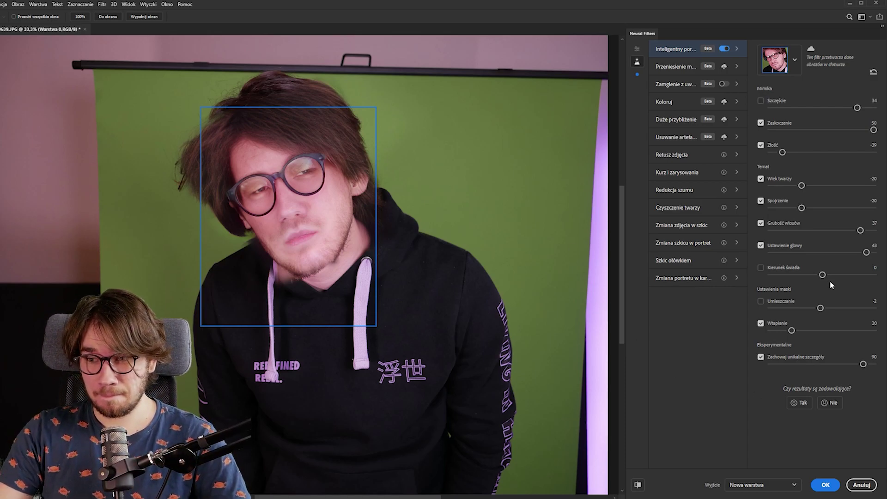
click(761, 268)
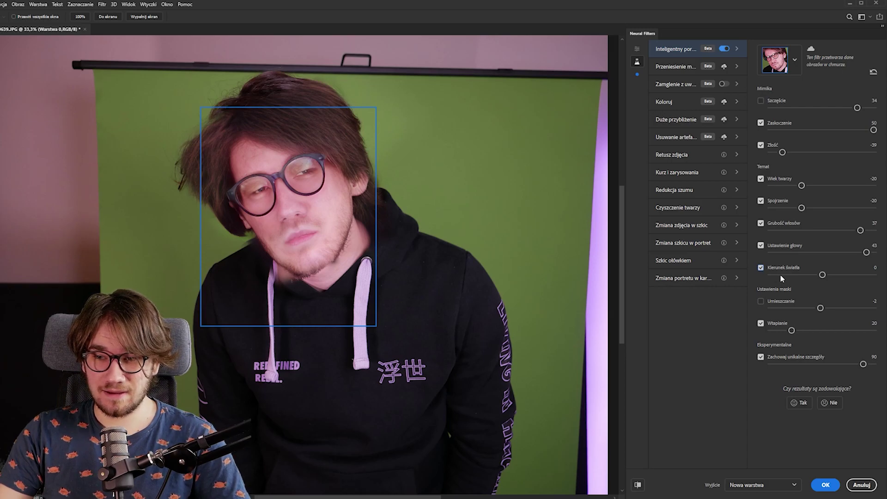
Try light direction at -37 and 29, bring it back near 0, and change gaze to -39.
click(781, 275)
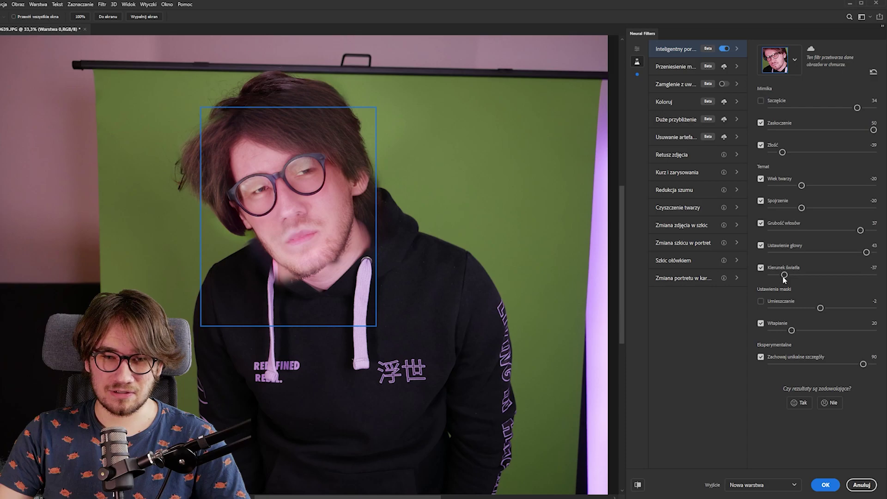
click(852, 275)
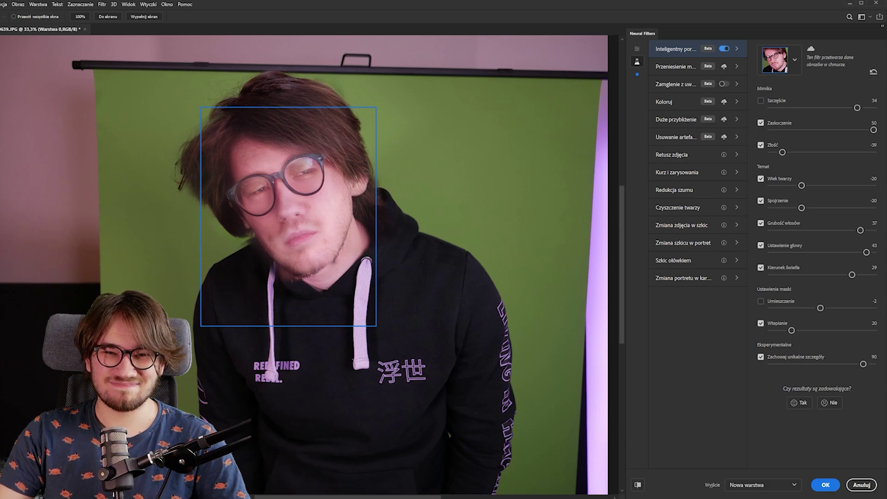
click(821, 275)
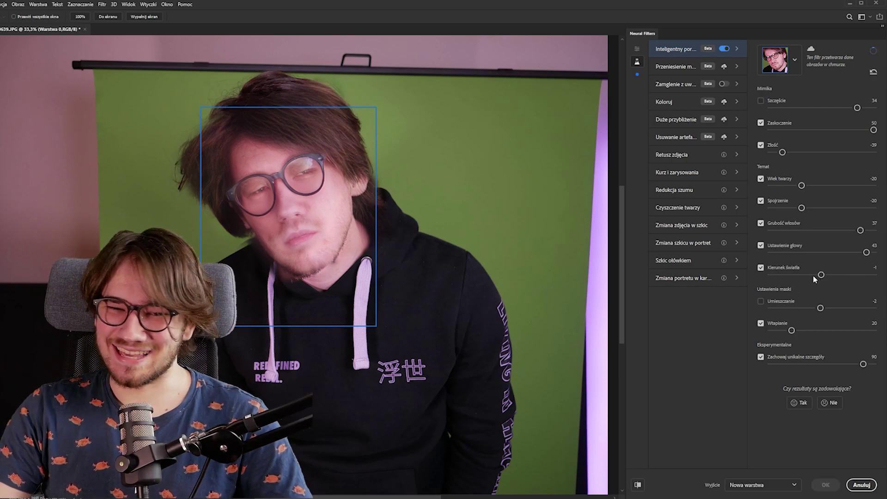
click(781, 207)
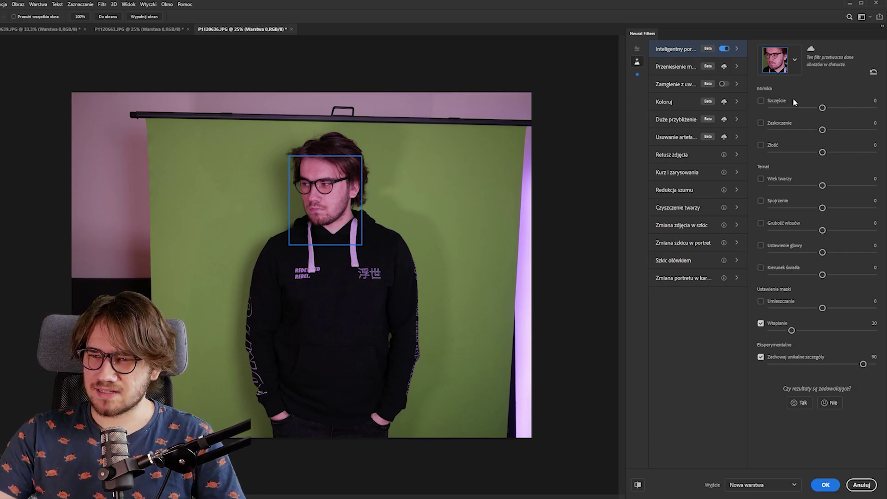
click(761, 101)
click(855, 108)
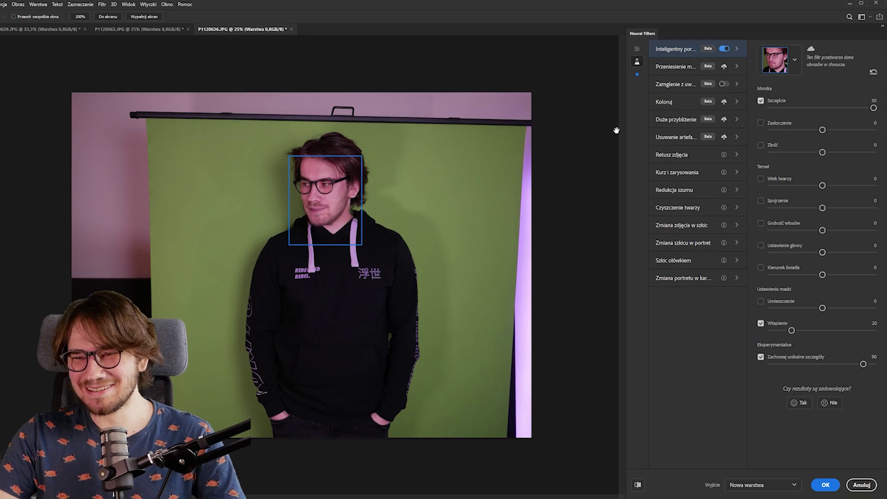
click(786, 108)
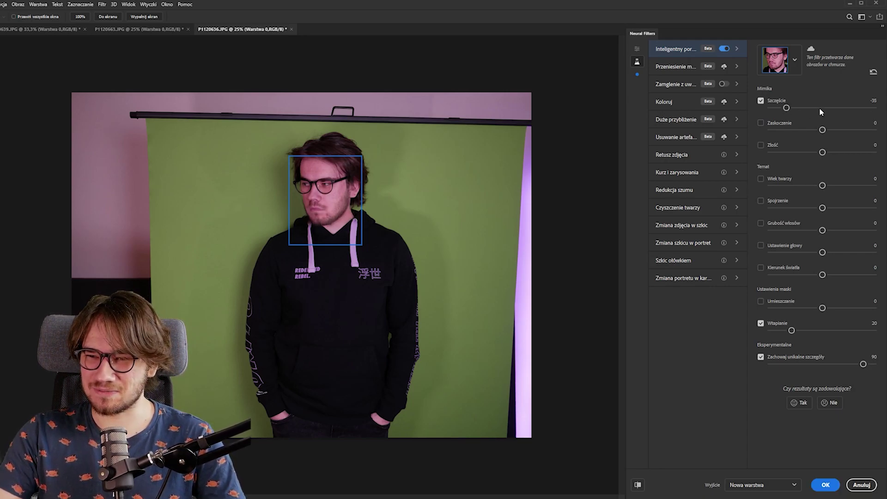
click(760, 101)
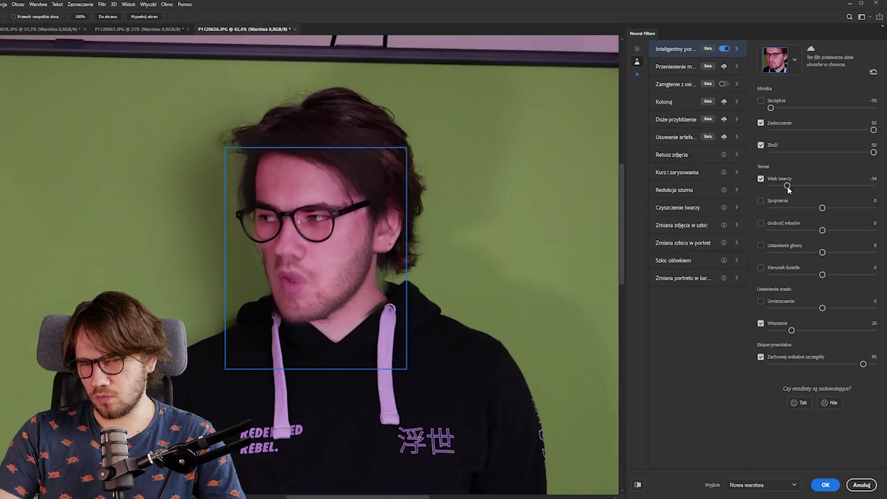
Toggle Wiek twarzy off and on to compare, set it to -43, and enable Spojrzenie.
click(761, 179)
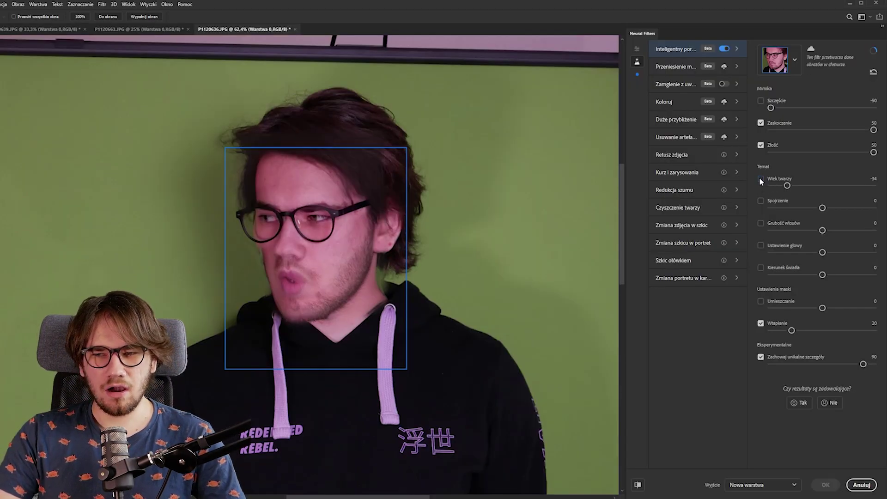
click(760, 179)
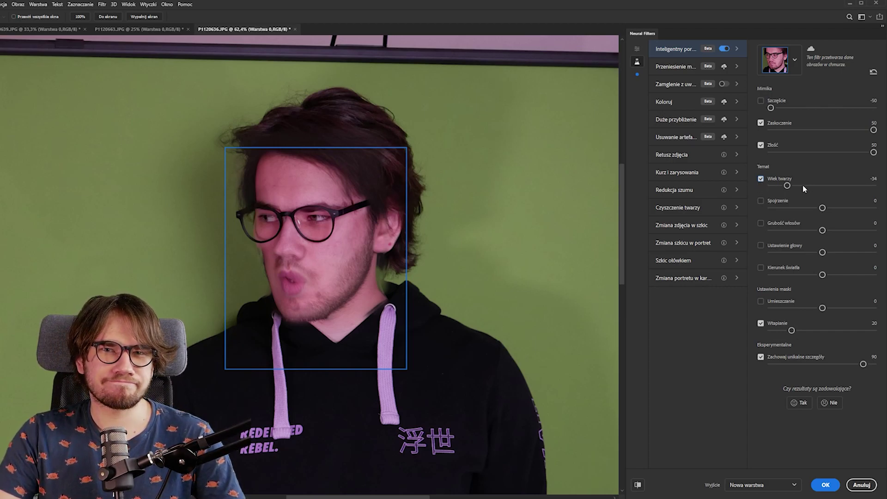
drag(787, 185, 778, 185)
click(777, 202)
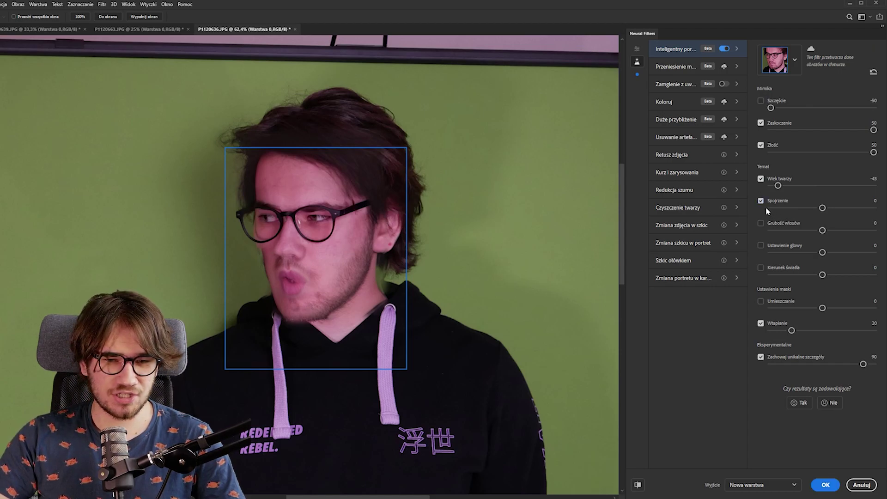
Try gaze values of 50, -46, -50, -39 and -30, finally leaving gaze at 50.
click(876, 211)
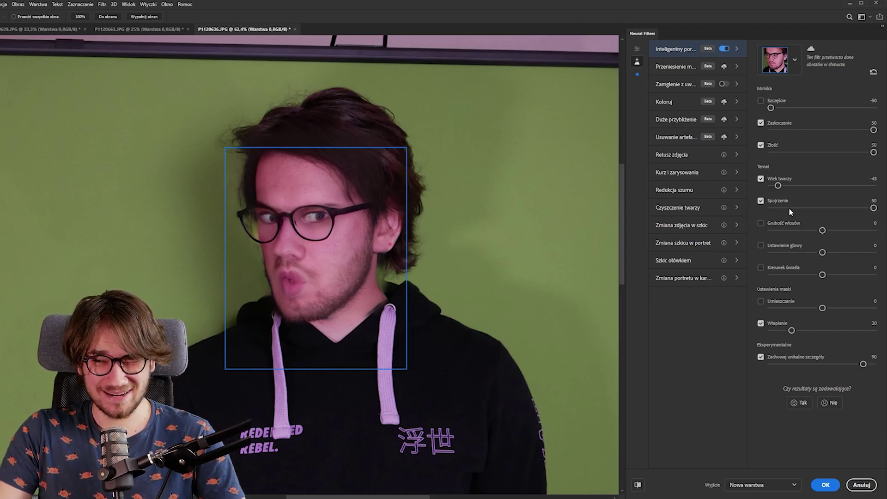
click(775, 208)
drag(775, 208, 769, 208)
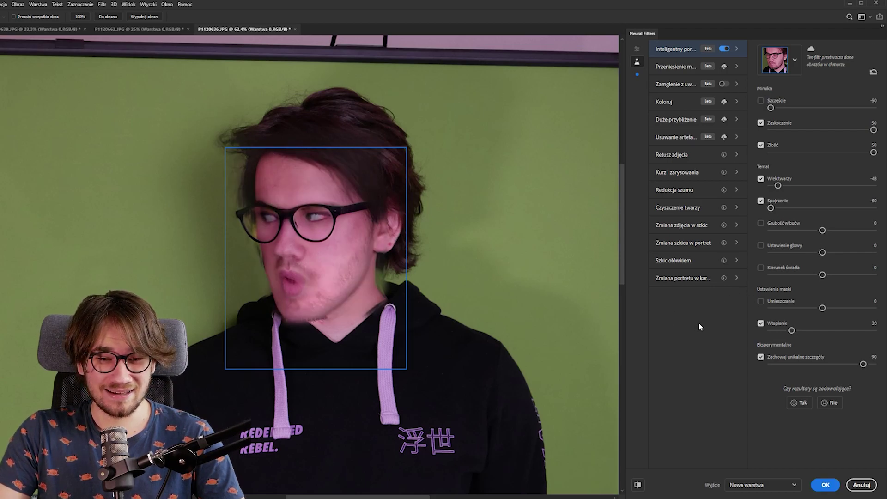
click(780, 208)
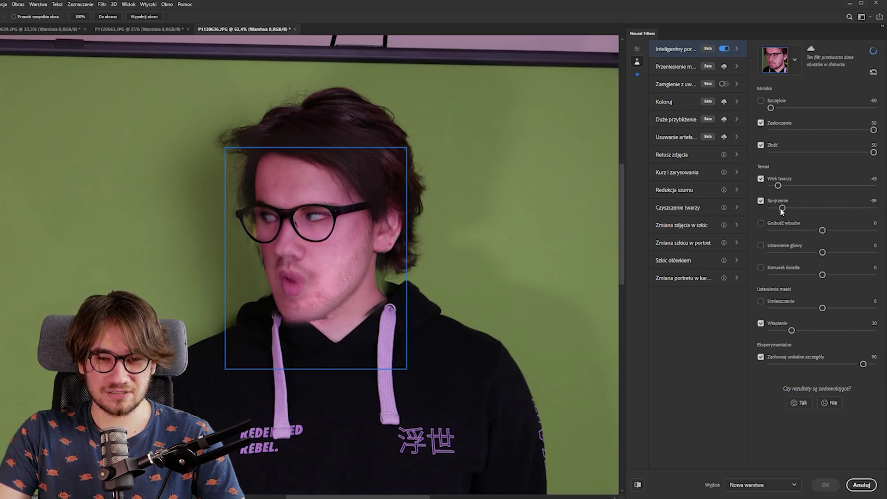
click(790, 209)
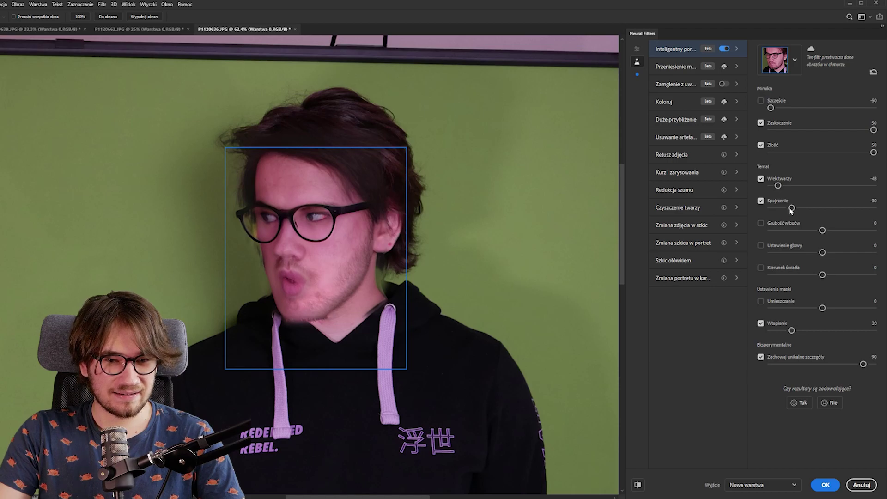
drag(791, 208, 874, 208)
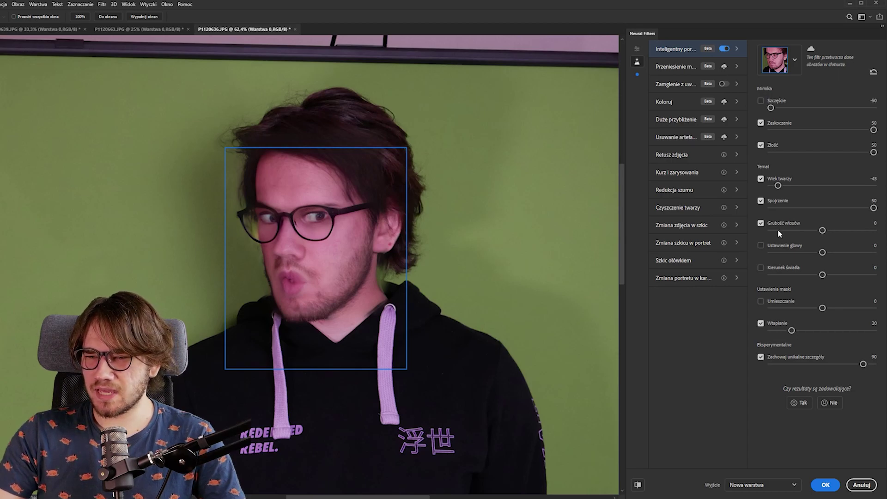
Test hair thickness at -50, -4 and 41, settle on -50, then enable head direction.
drag(777, 230, 770, 231)
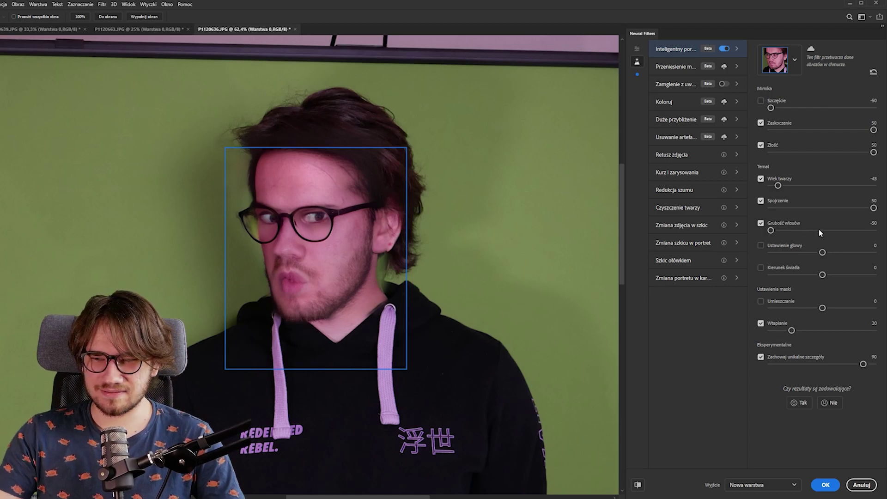
click(818, 230)
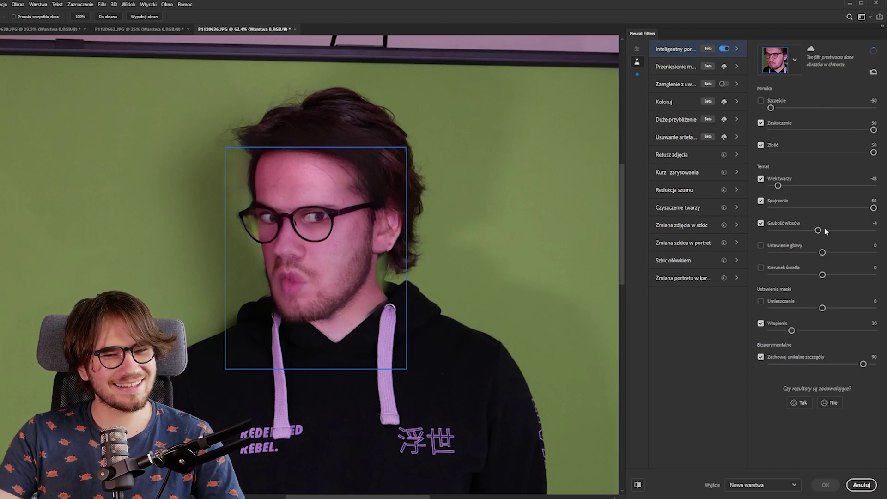
click(866, 231)
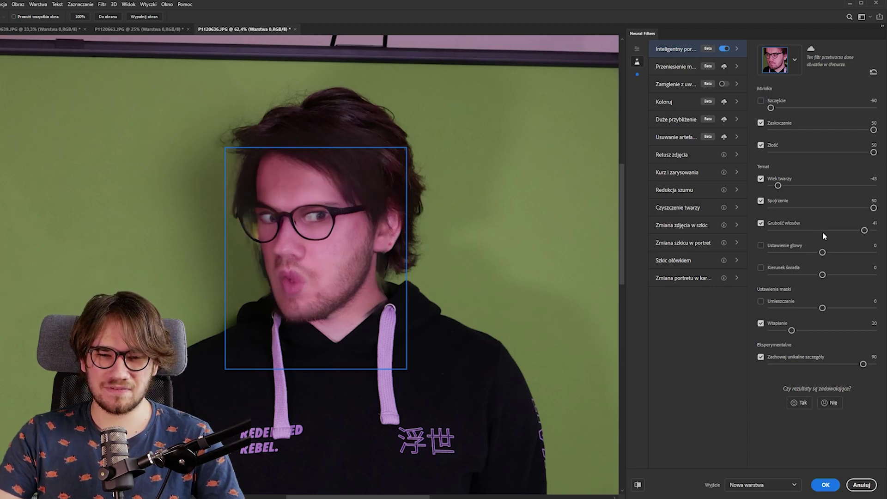
click(771, 230)
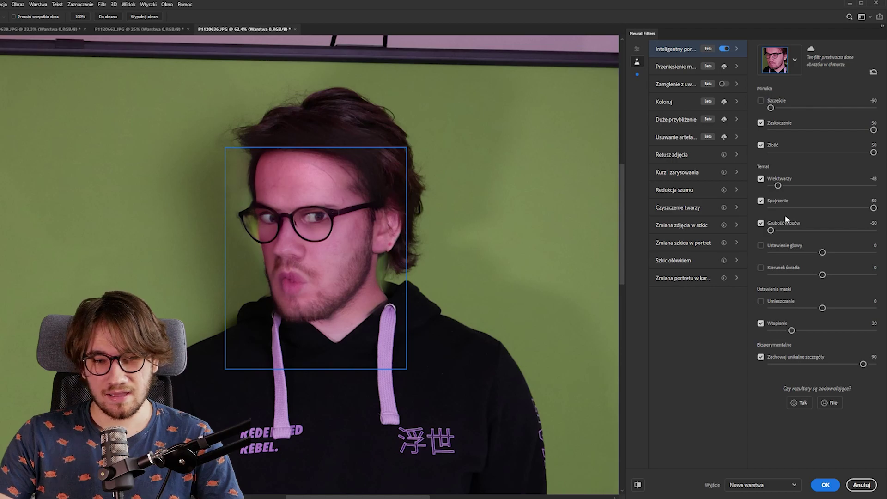
click(761, 245)
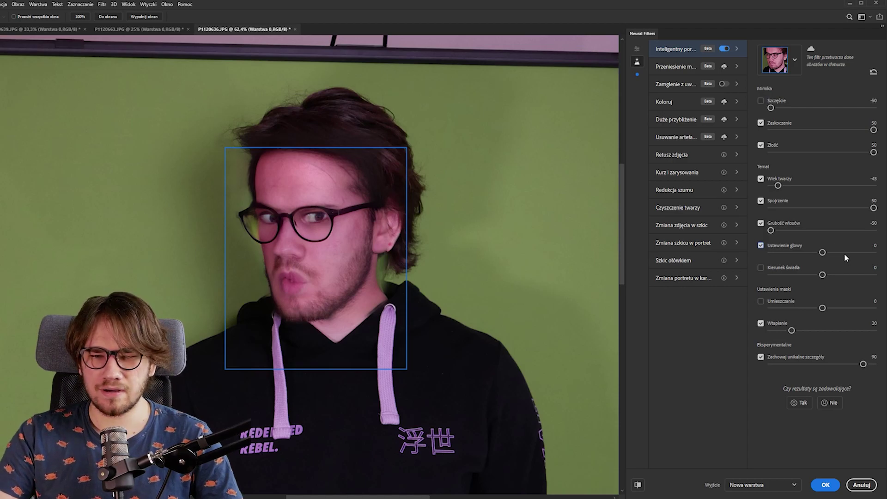
Try head direction at 32, 50 and -50, settling on -31.
click(855, 253)
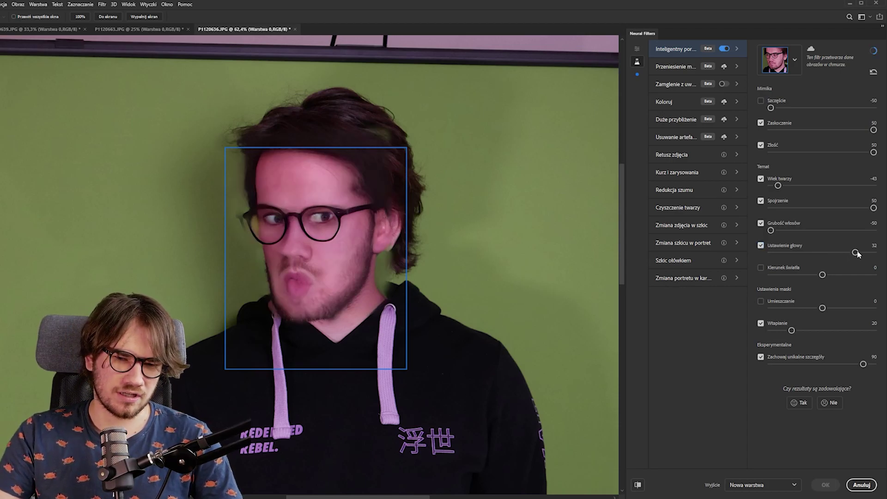
click(871, 253)
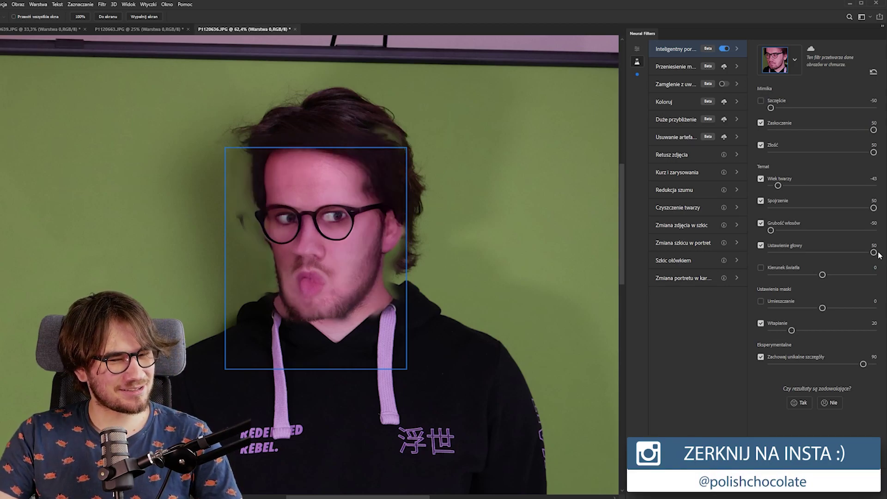
click(769, 253)
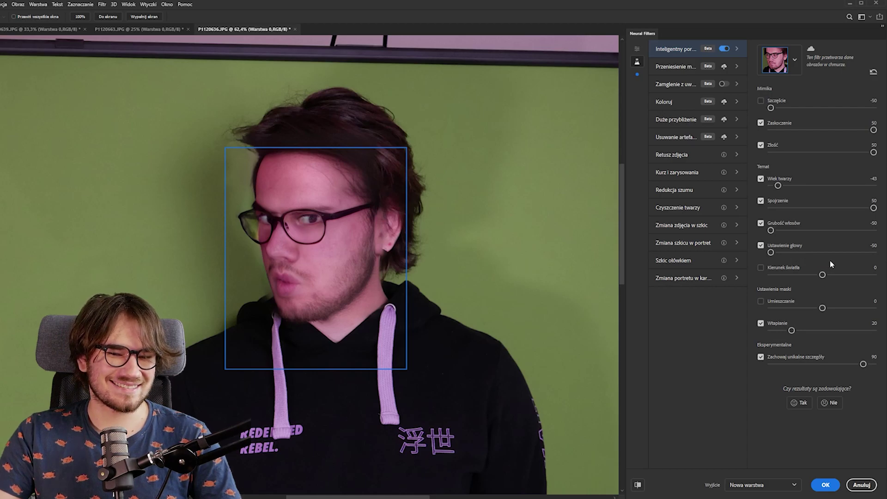
click(793, 254)
Enable light direction, set it to 37, and output the Smart Portrait result to a new layer.
click(792, 271)
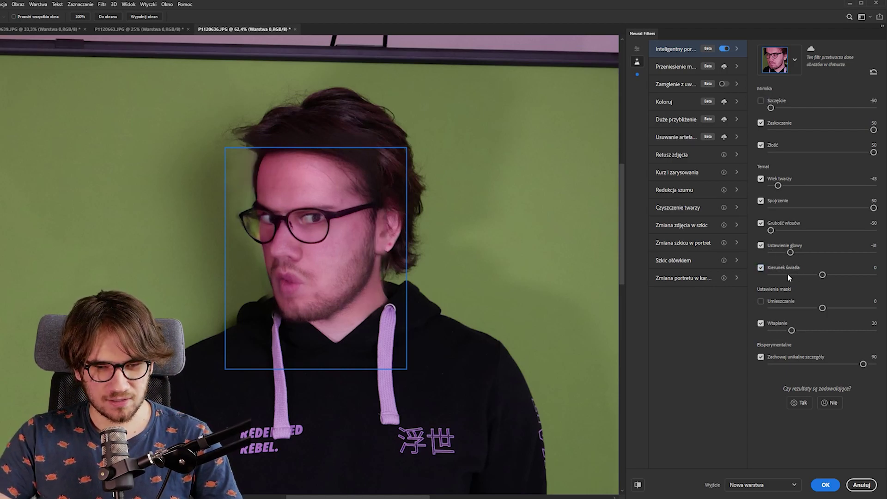
click(789, 275)
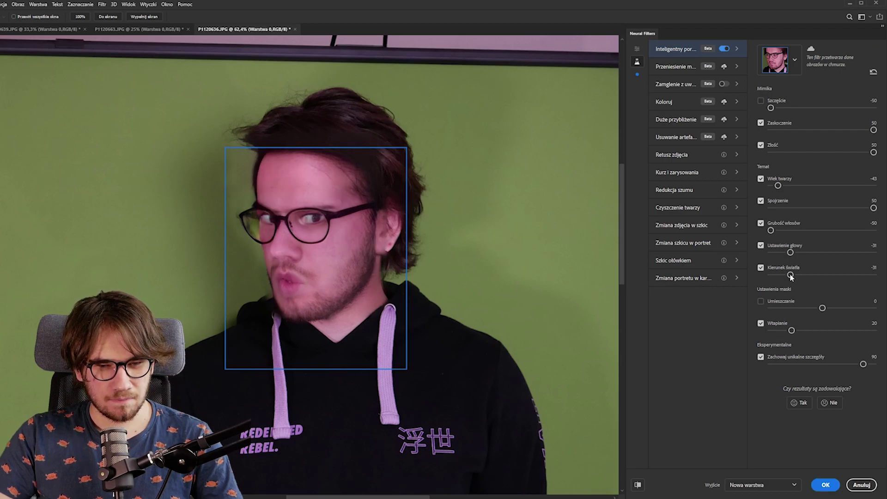
click(854, 276)
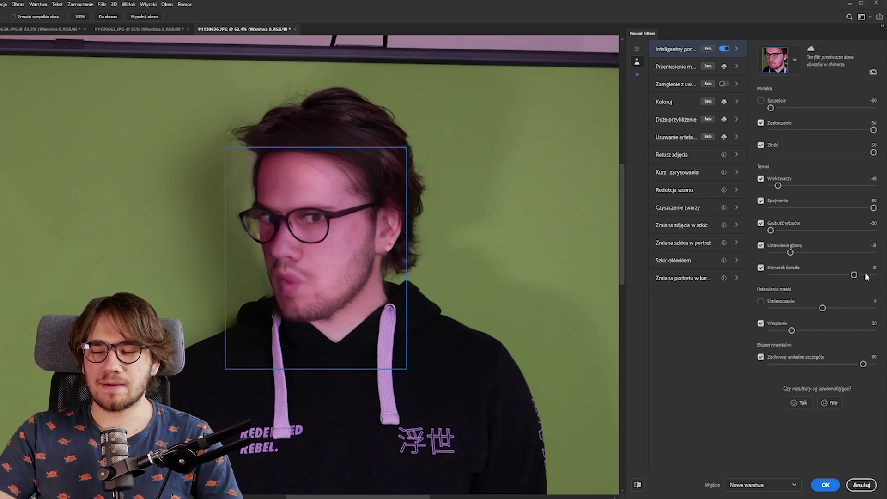
click(860, 275)
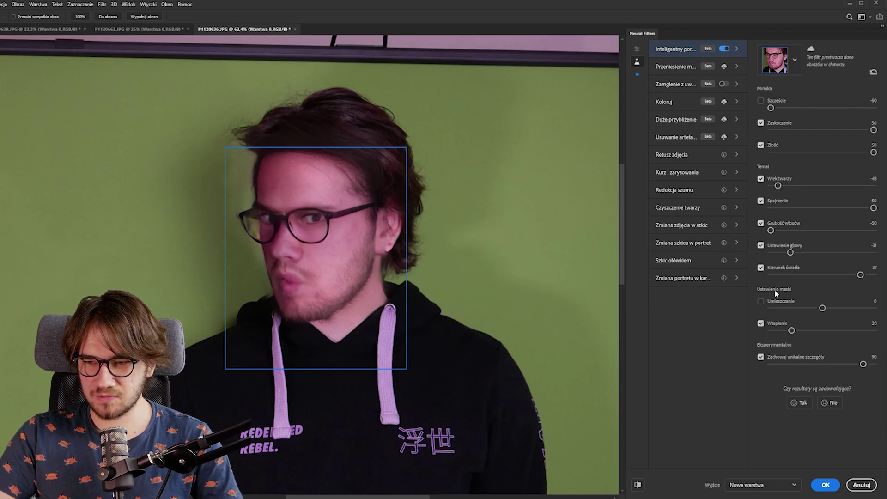
click(826, 484)
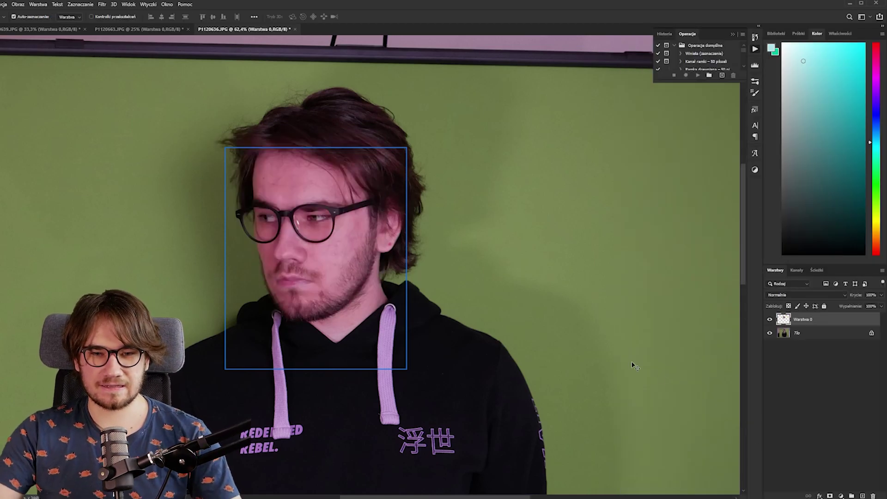
Compare before and after by hiding and showing Warstwa 0, then open and close the Filter menu.
click(770, 319)
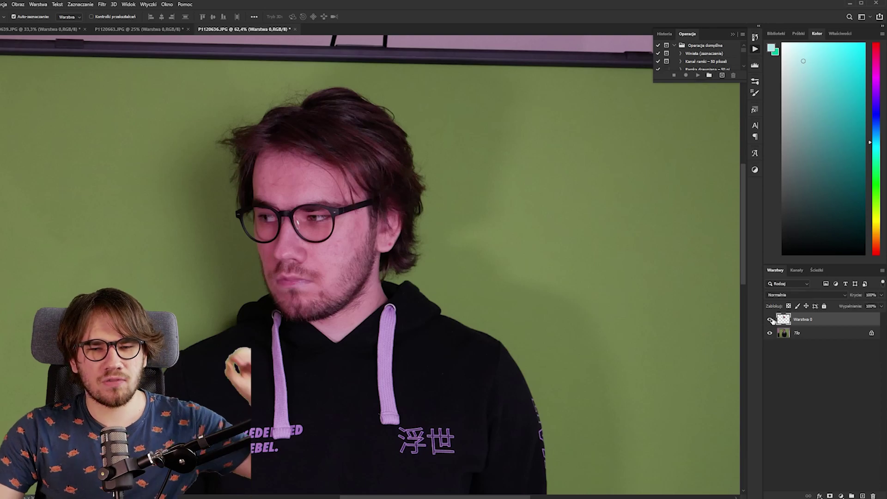
click(770, 319)
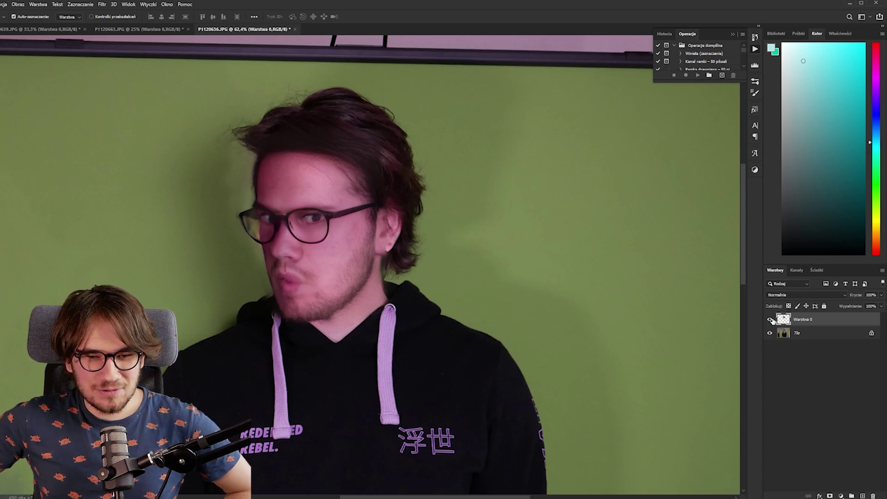
click(102, 4)
click(355, 4)
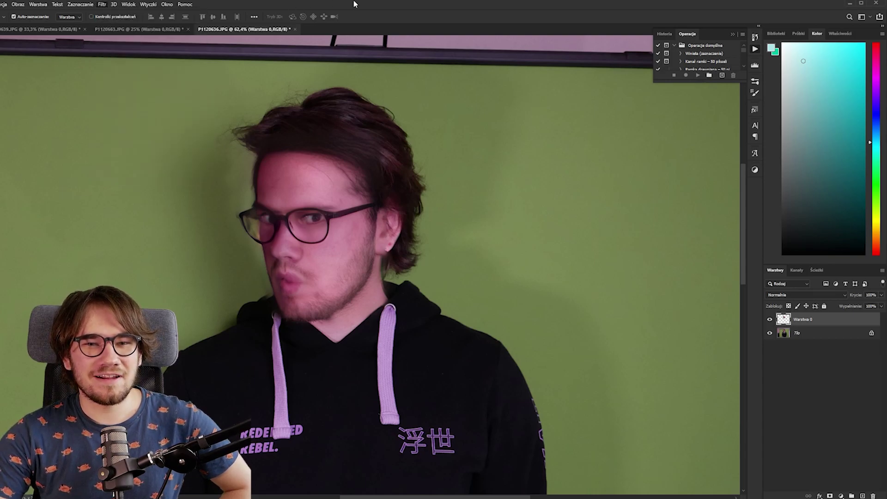